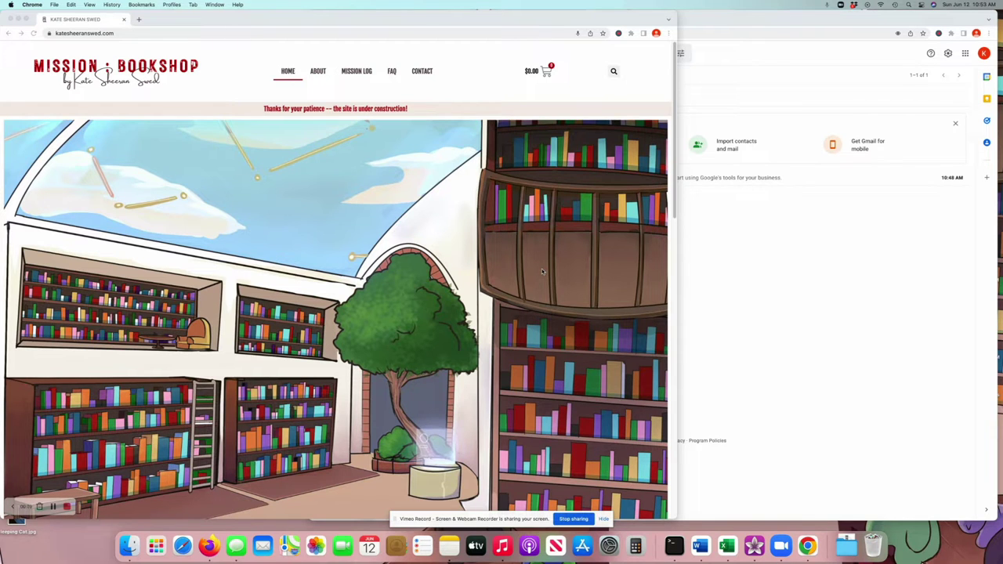
# Open missionbookshop.com in a second browser tab.
pyautogui.scroll(-2, 508, 252)
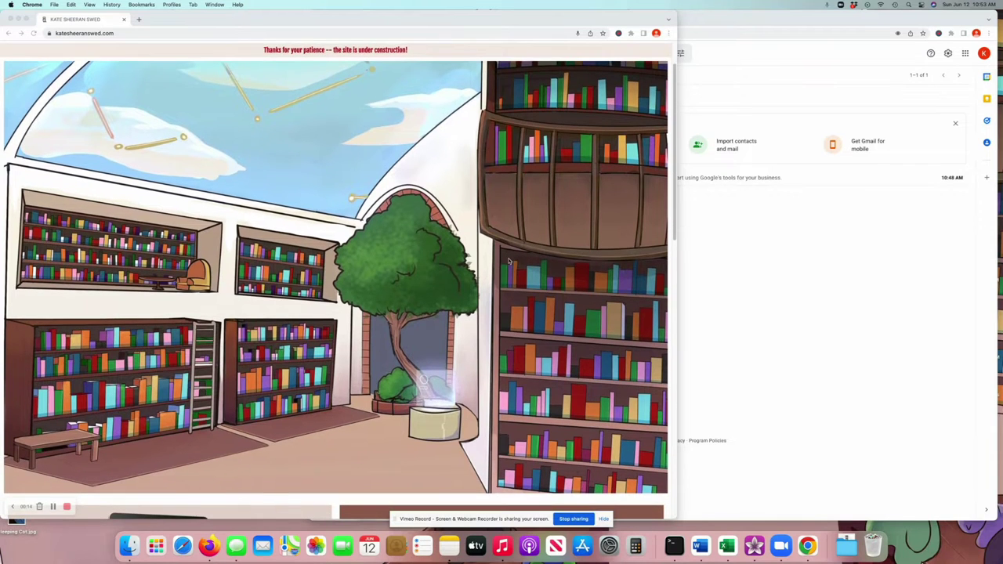
pyautogui.scroll(-5, 470, 280)
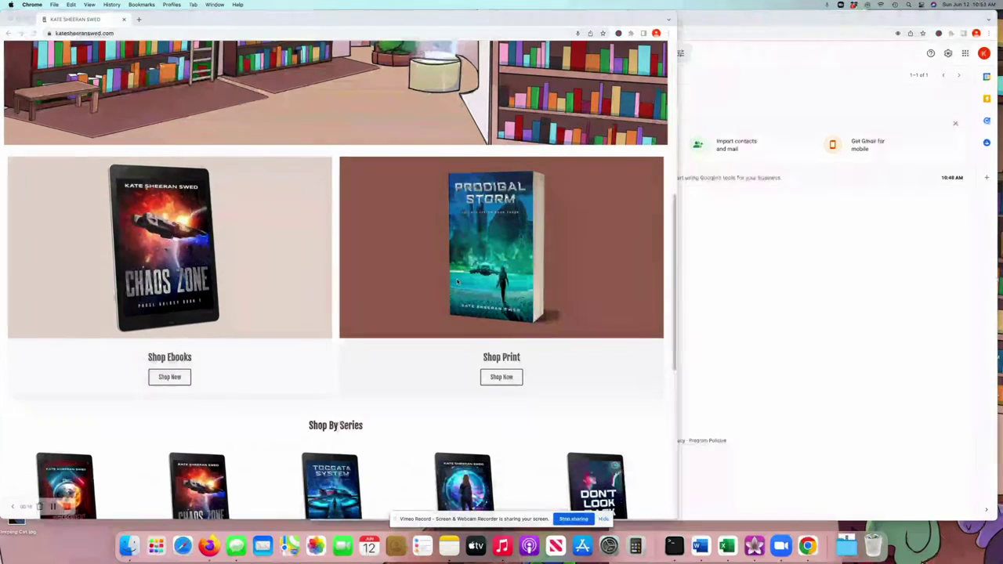
pyautogui.scroll(-2, 199, 362)
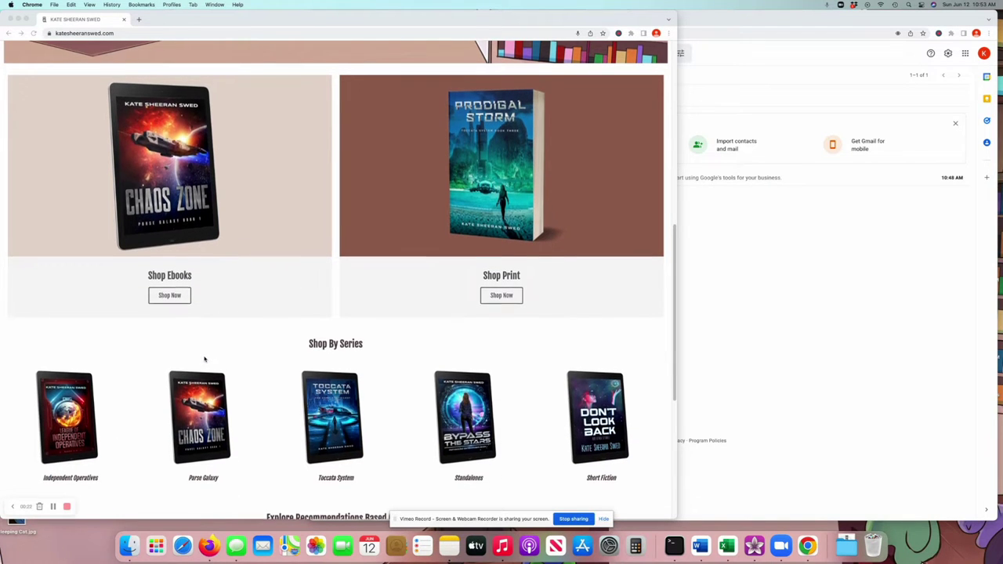
pyautogui.scroll(3, 199, 362)
pyautogui.scroll(7, 207, 350)
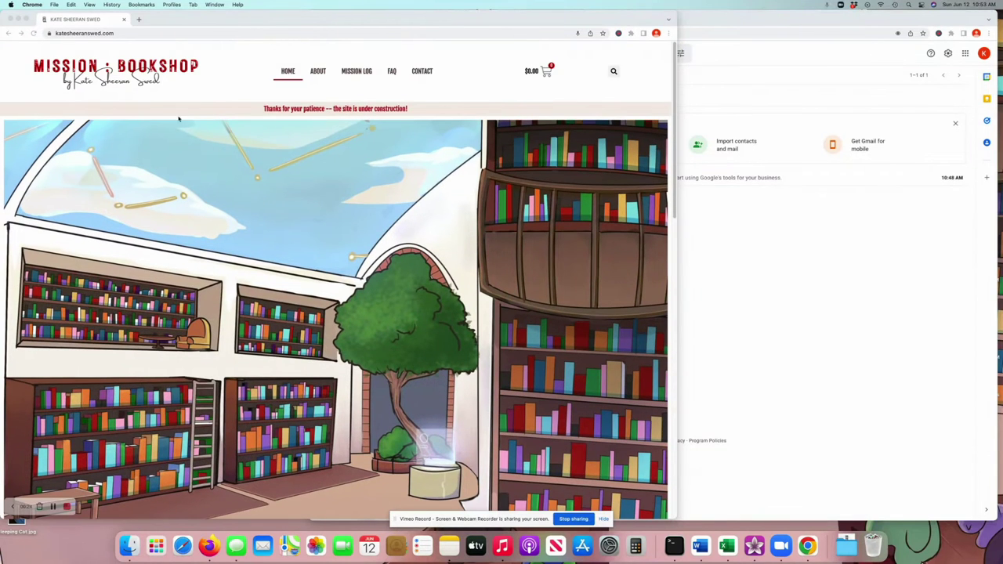
pyautogui.click(138, 19)
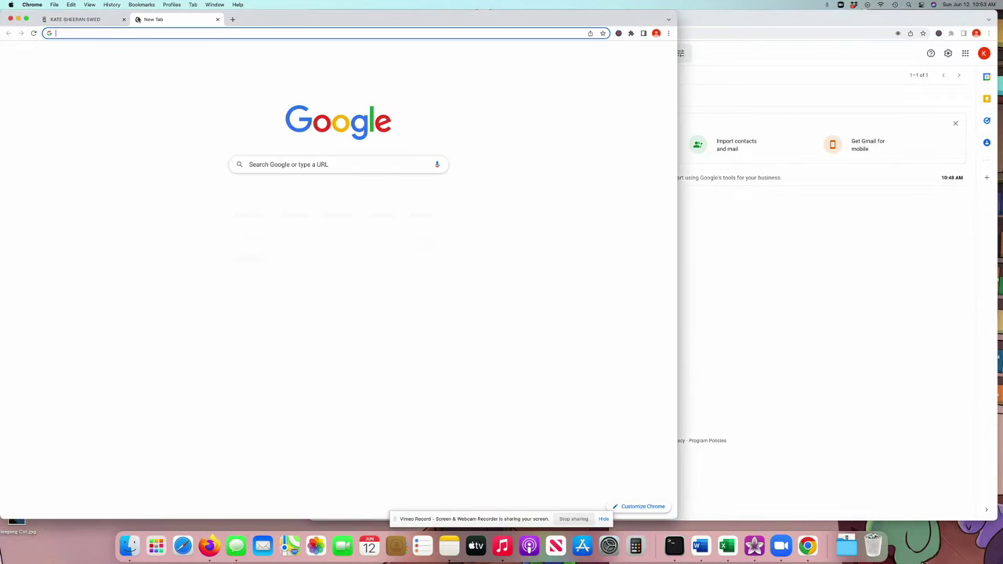
pyautogui.write('missionbookshop.com')
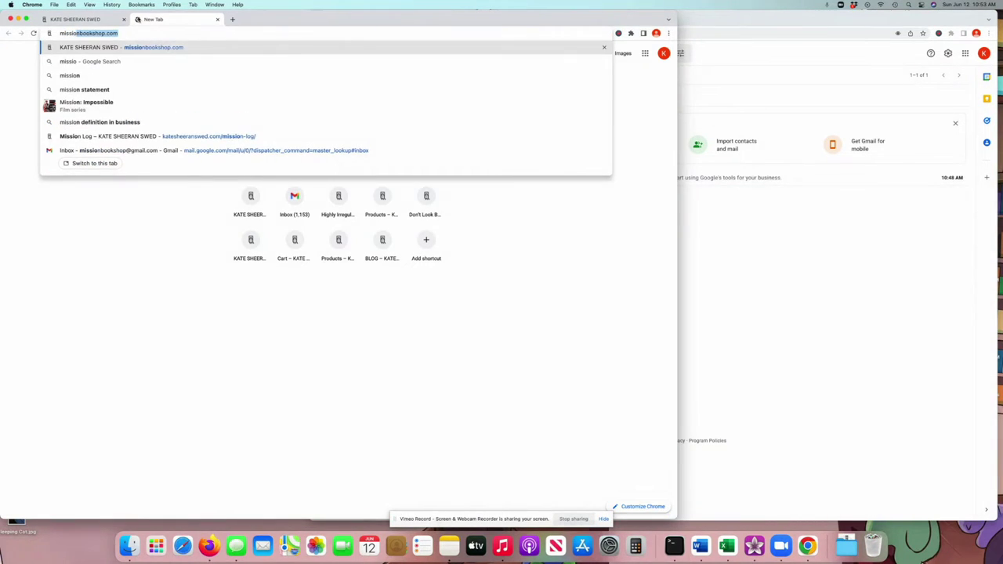
pyautogui.press('Return')
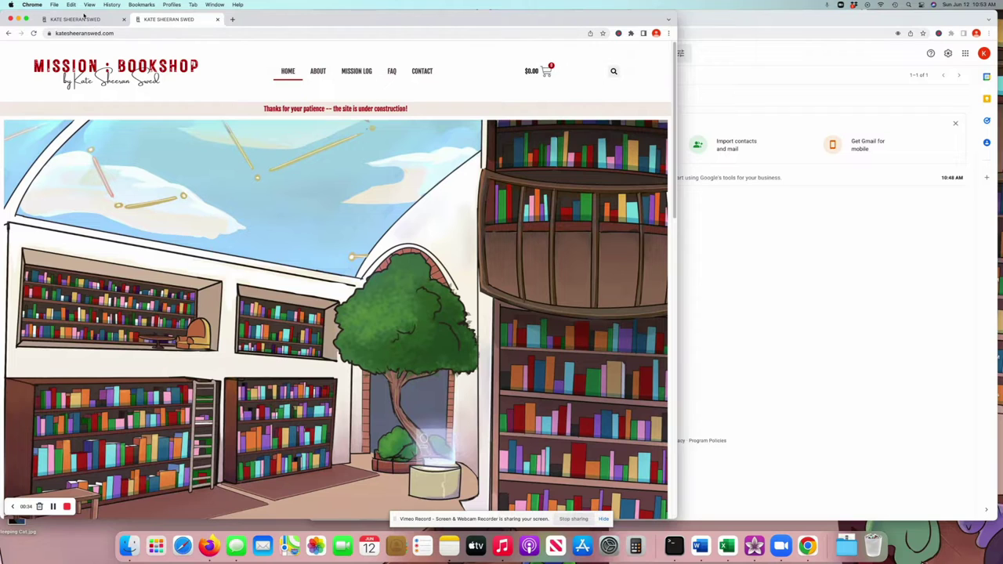
# Back in the first tab, open the League of Independent Operatives series page.
pyautogui.click(83, 17)
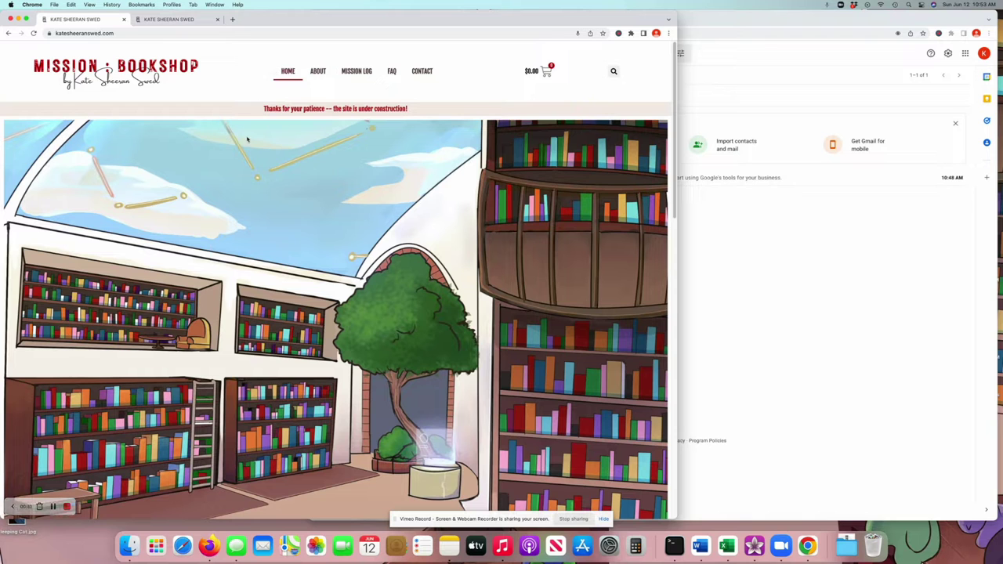
pyautogui.scroll(-2, 364, 192)
pyautogui.scroll(-5, 365, 196)
pyautogui.scroll(-1, 364, 197)
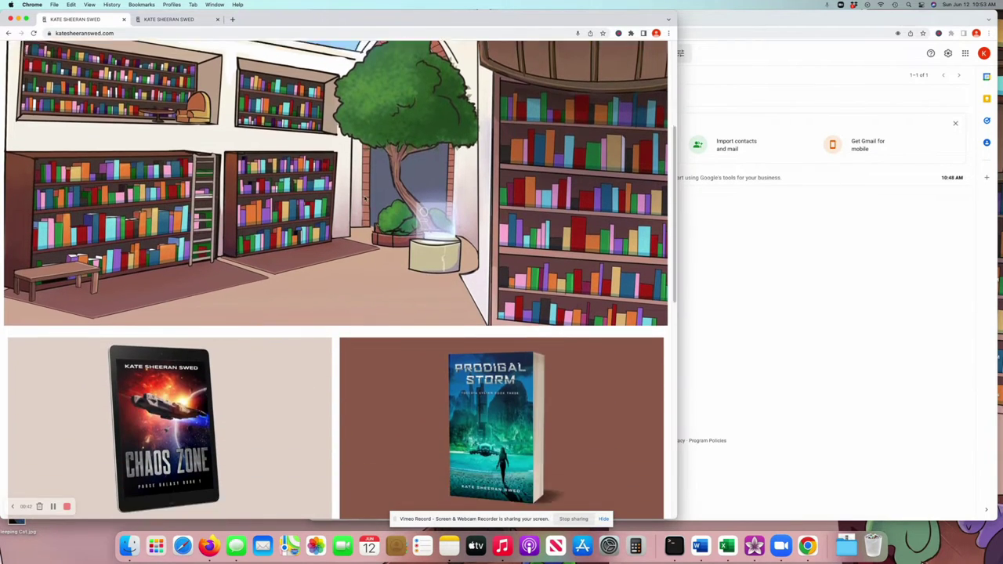
pyautogui.scroll(-2, 365, 202)
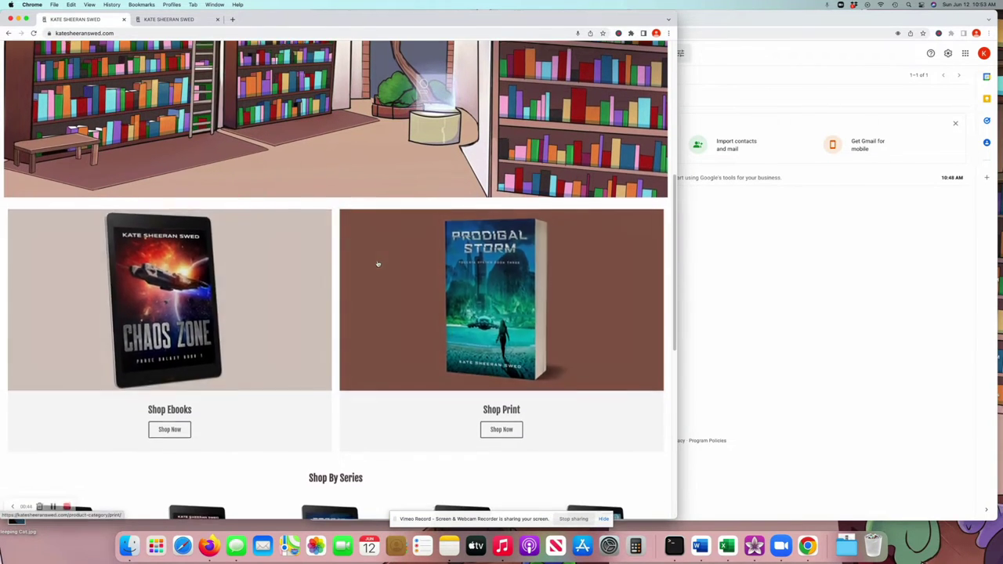
pyautogui.scroll(-5, 376, 264)
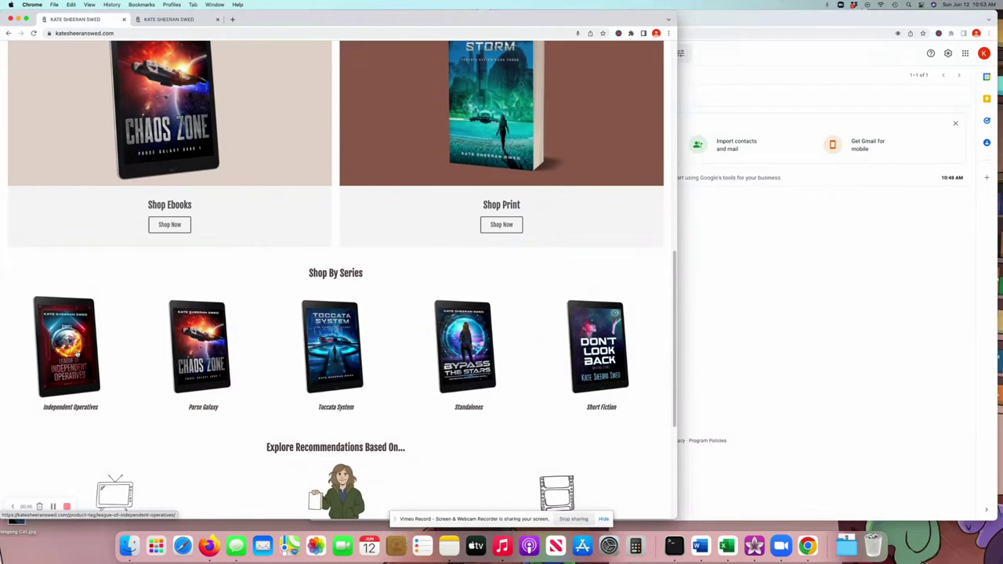
pyautogui.click(67, 349)
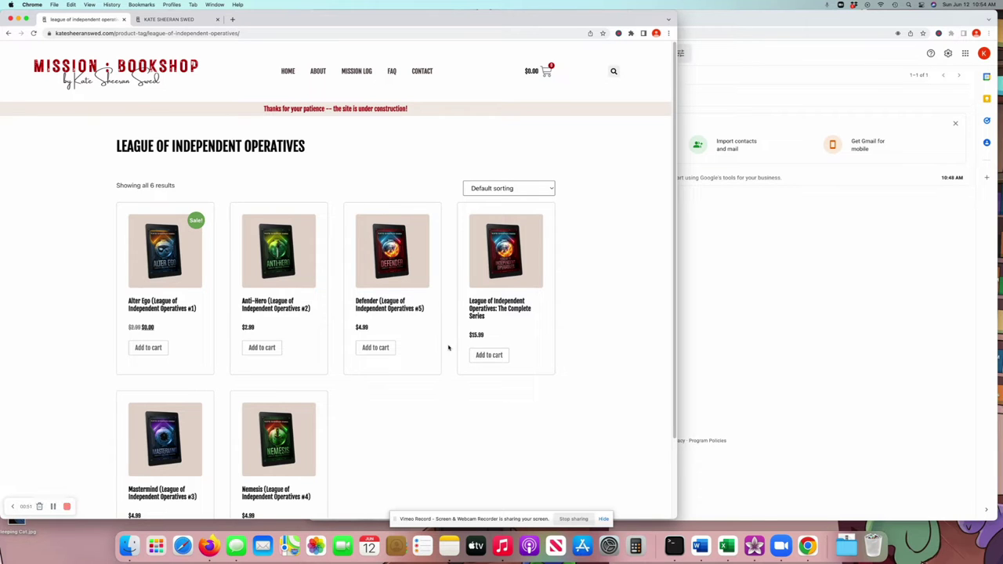
# Scroll down the League of Independent Operatives page to view its six books.
pyautogui.scroll(-1, 428, 380)
pyautogui.scroll(-2, 428, 379)
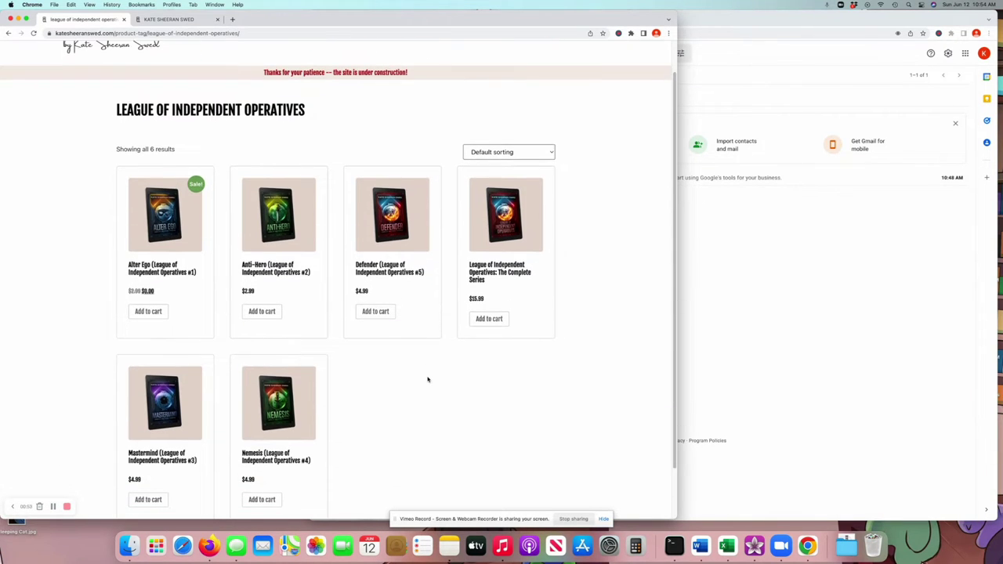
pyautogui.scroll(-1, 411, 401)
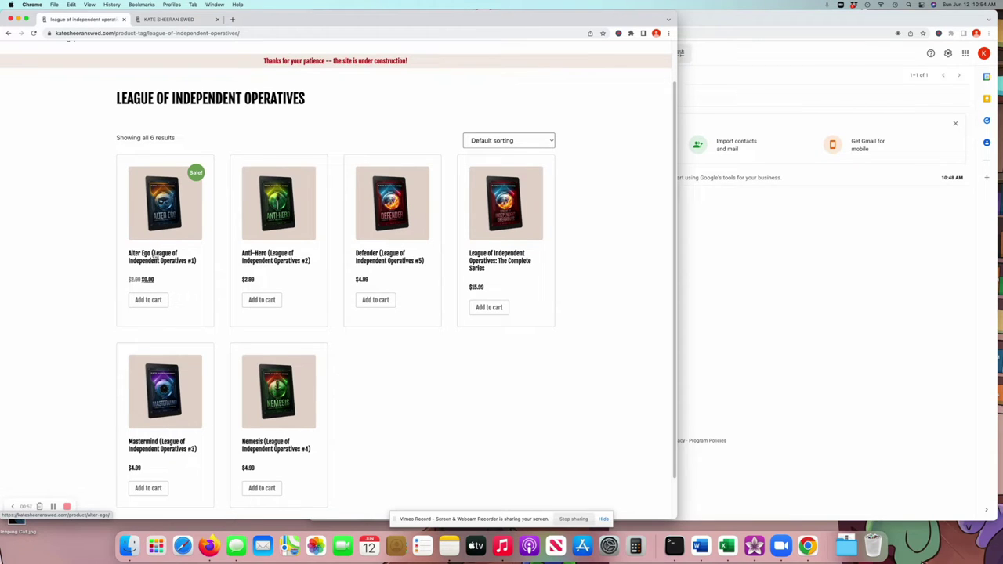
# Open the Alter Ego product page, marked down to $0.00, and read its description.
pyautogui.click(155, 254)
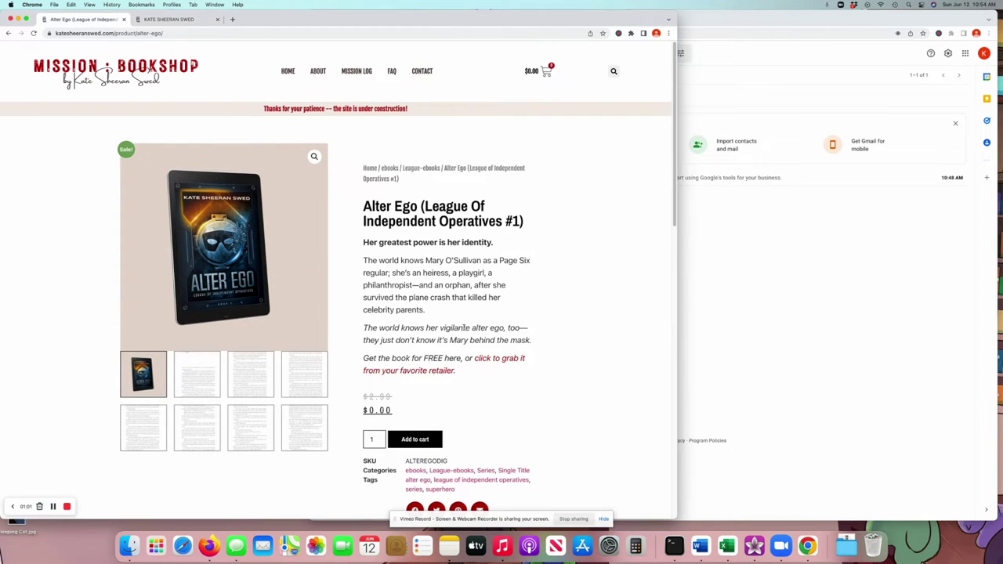
pyautogui.scroll(-1, 452, 393)
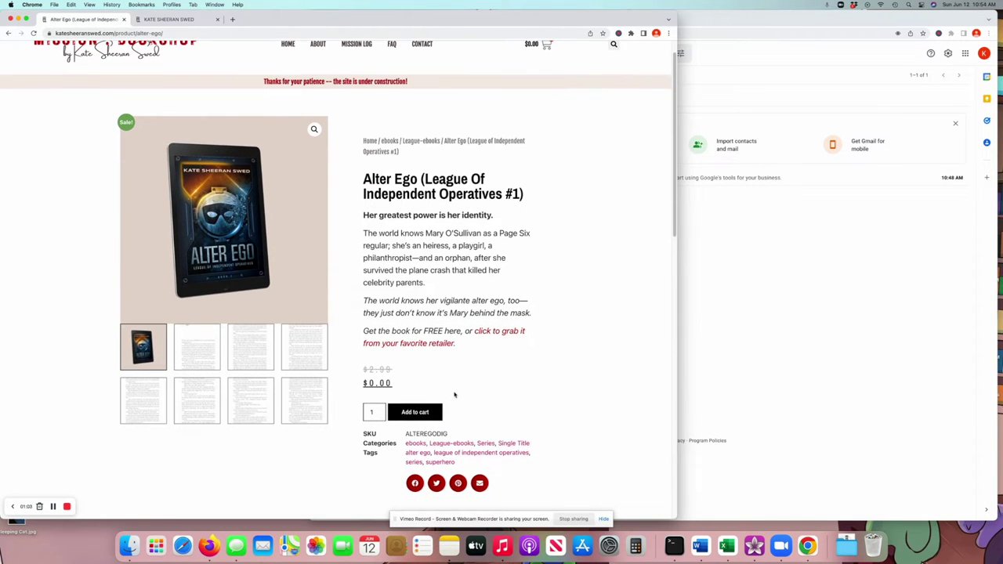
pyautogui.scroll(-2, 453, 393)
pyautogui.scroll(-2, 459, 390)
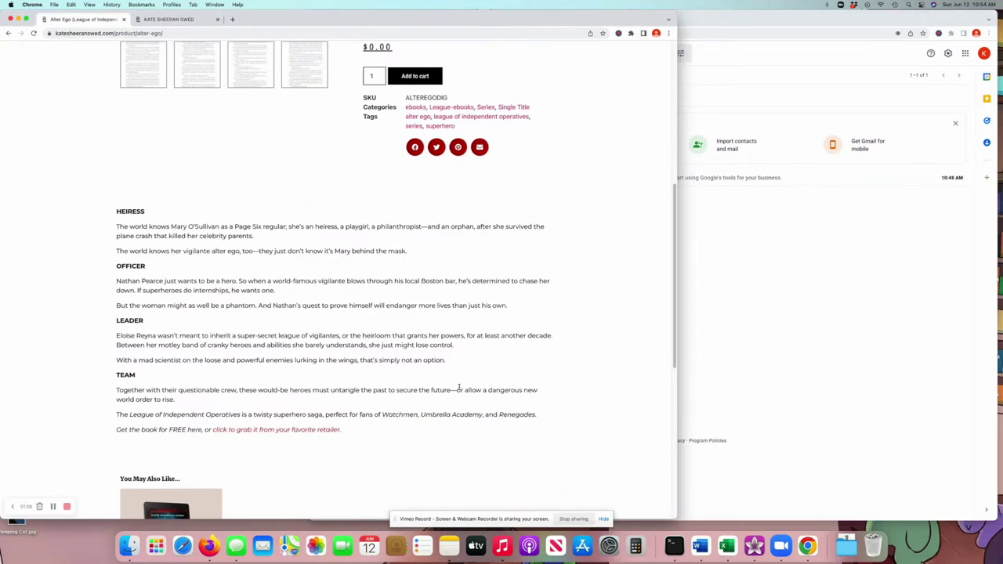
pyautogui.scroll(-5, 459, 389)
pyautogui.scroll(3, 461, 389)
pyautogui.scroll(4, 461, 390)
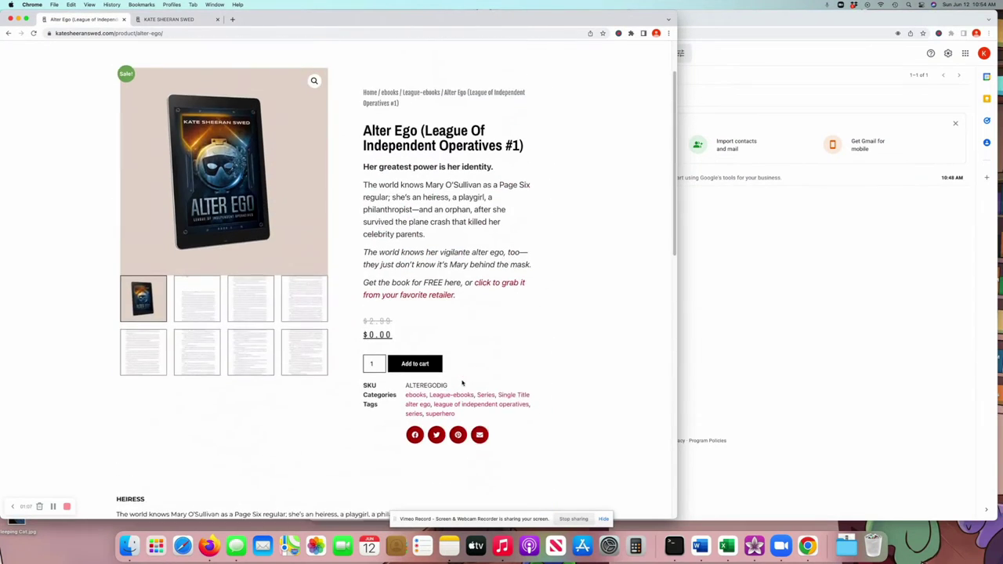
pyautogui.scroll(1, 459, 384)
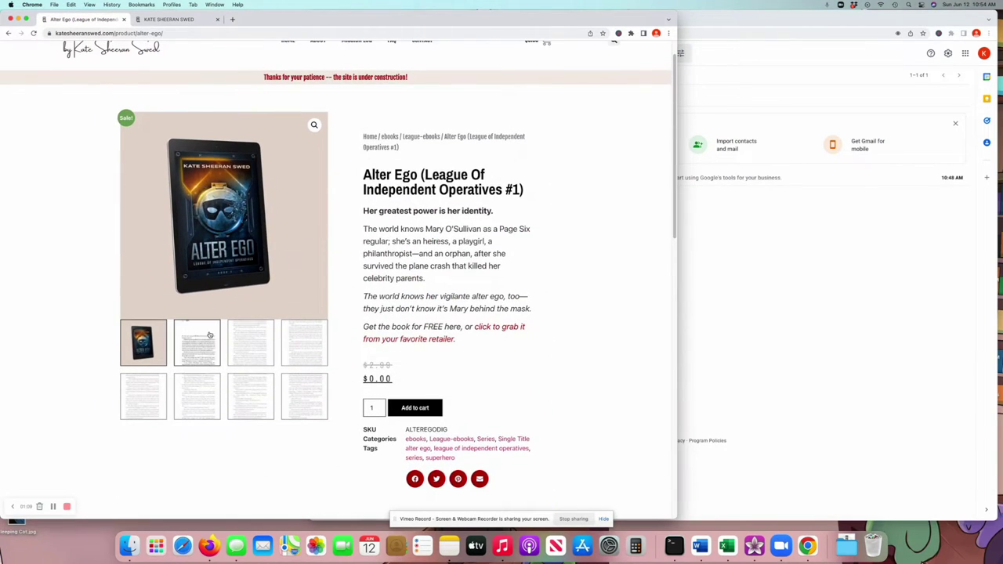
# Add the free Alter Ego ebook to the cart, view the cart and proceed to checkout.
pyautogui.click(419, 408)
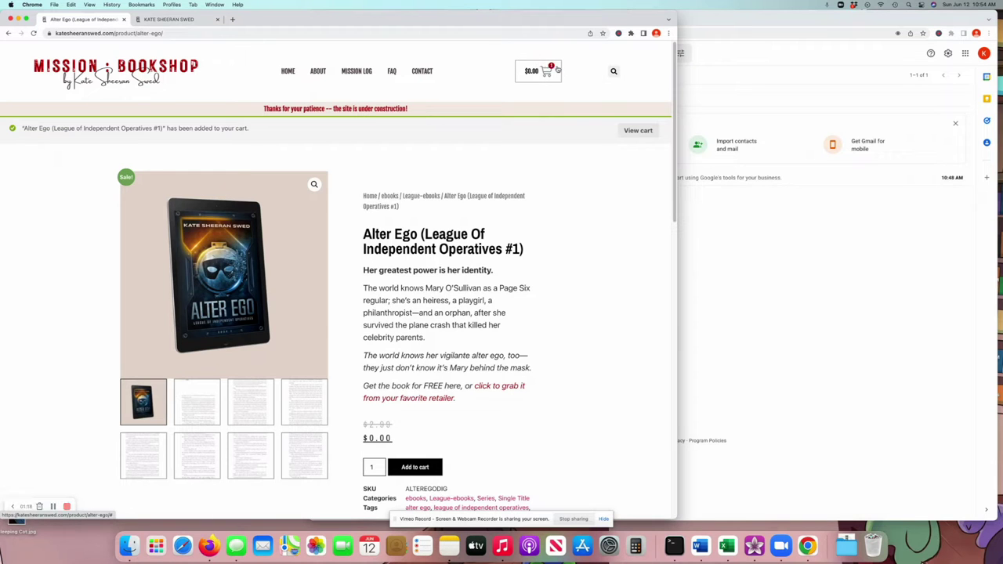
pyautogui.click(547, 69)
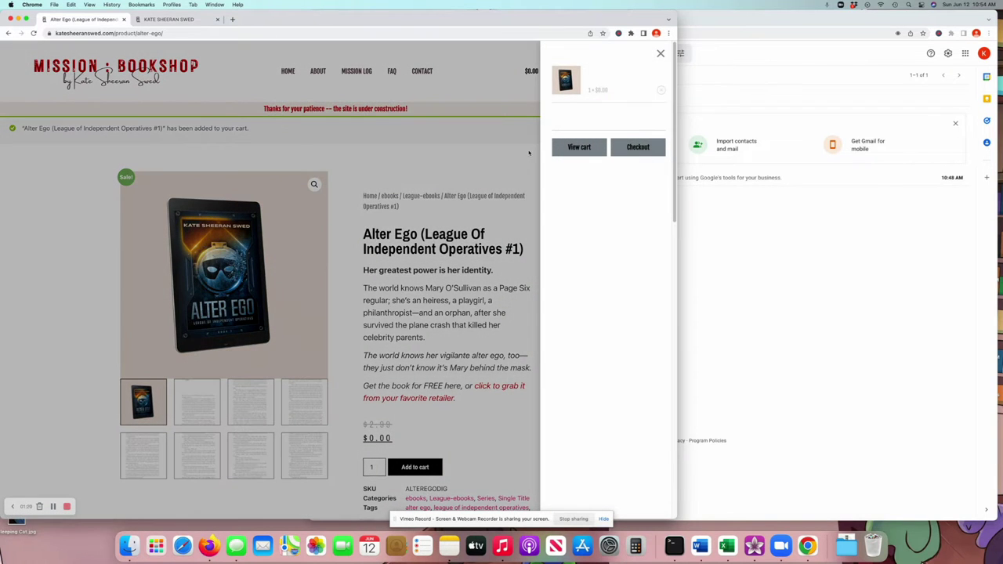
pyautogui.click(589, 150)
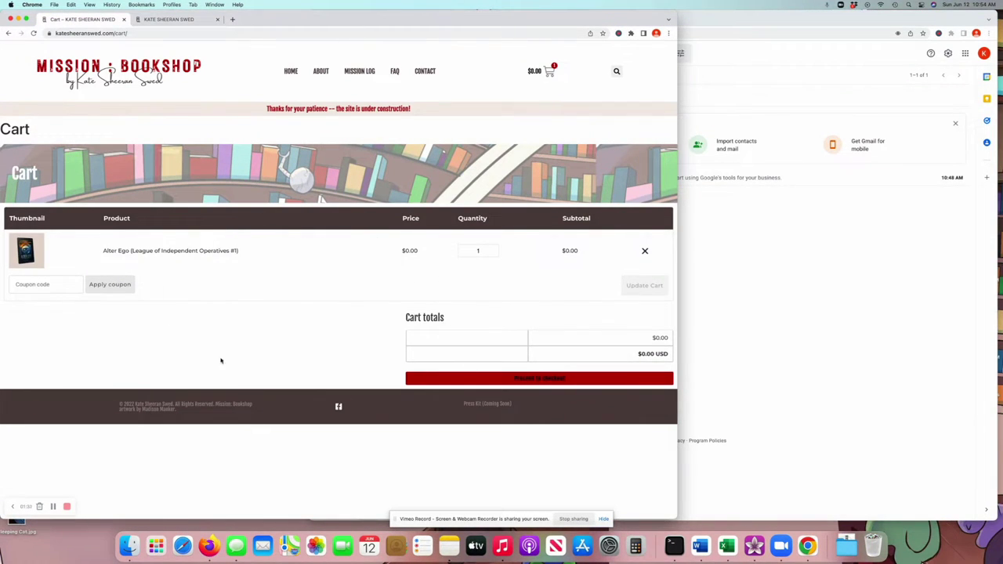
pyautogui.click(530, 380)
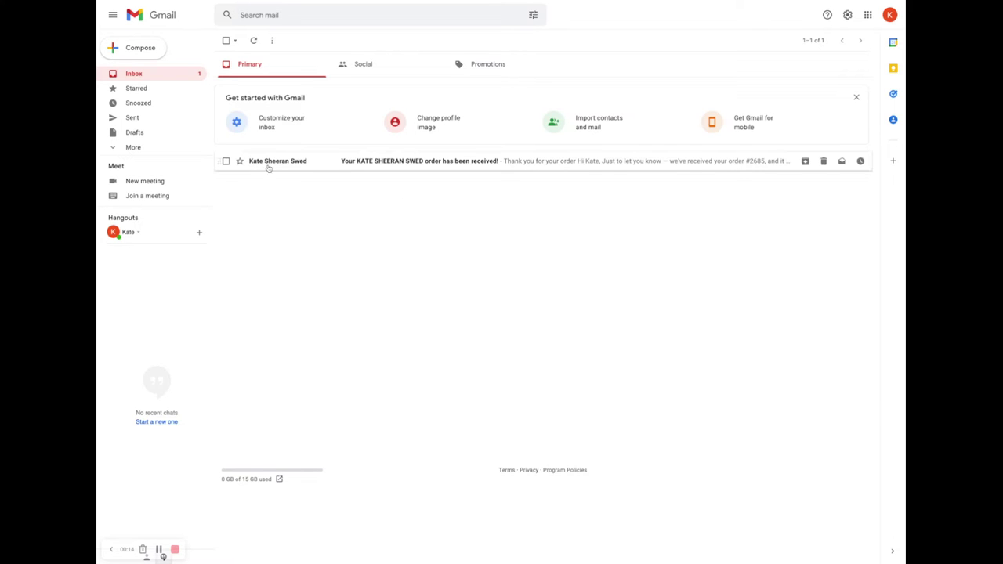
# Read the order #2685 confirmation email and return to the inbox.
pyautogui.click(354, 160)
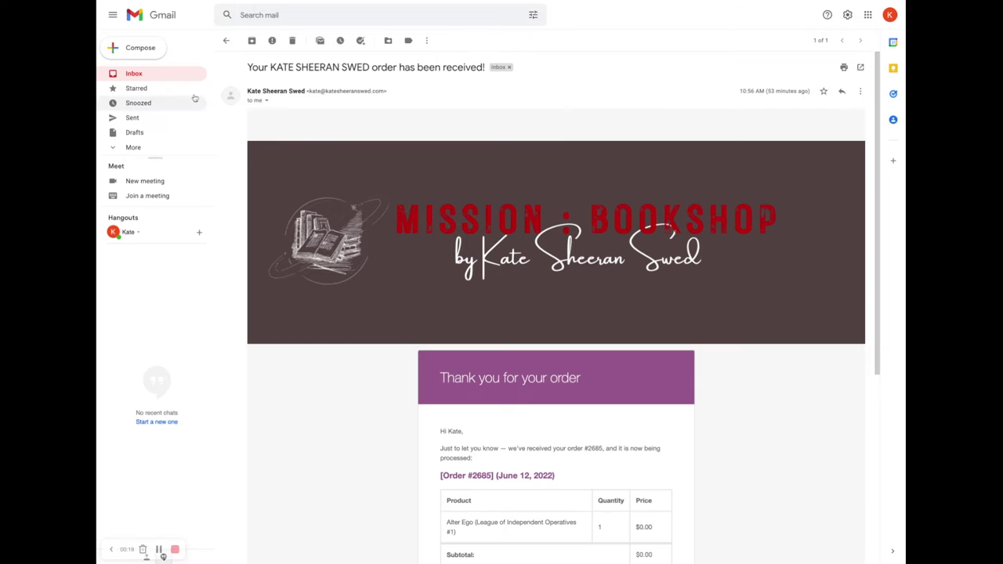
pyautogui.click(155, 75)
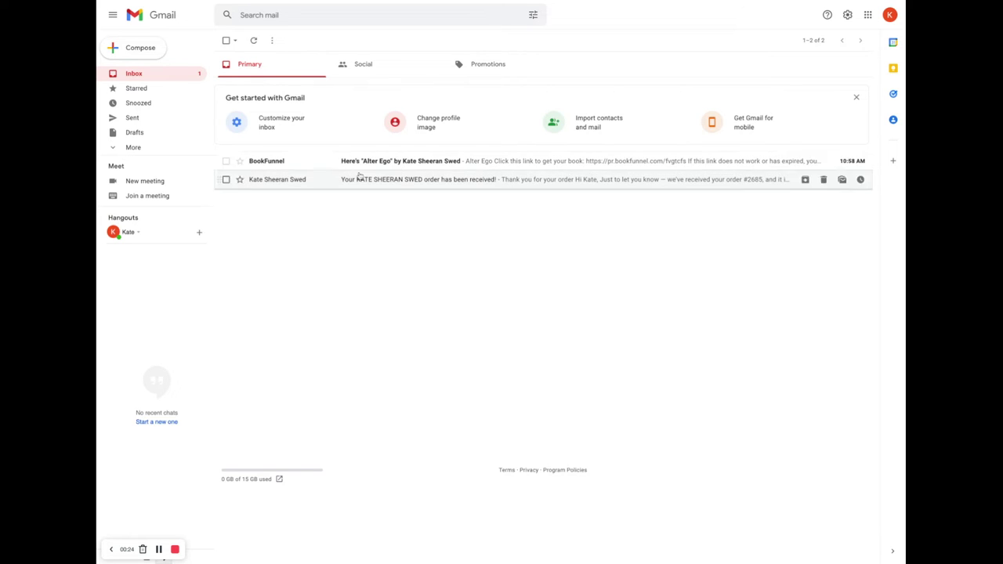
pyautogui.moveTo(396, 162)
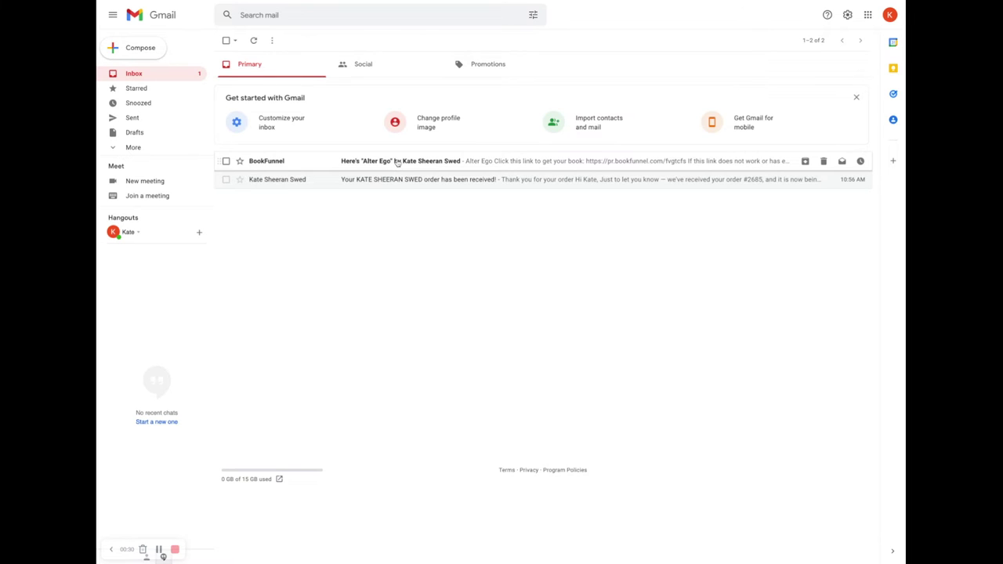
# Open the BookFunnel 'Here's Alter Ego' email and follow its download link.
pyautogui.click(397, 162)
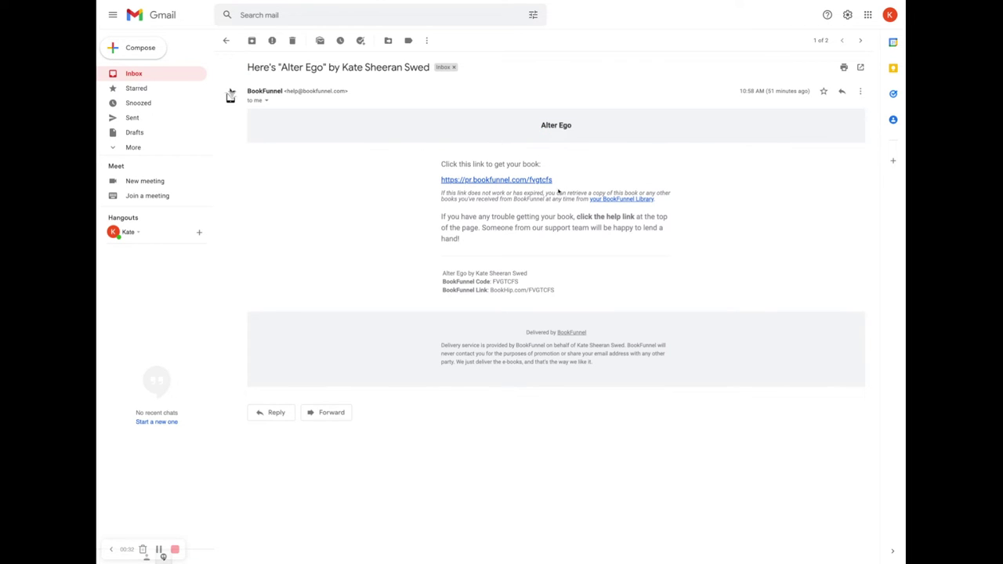
pyautogui.click(517, 181)
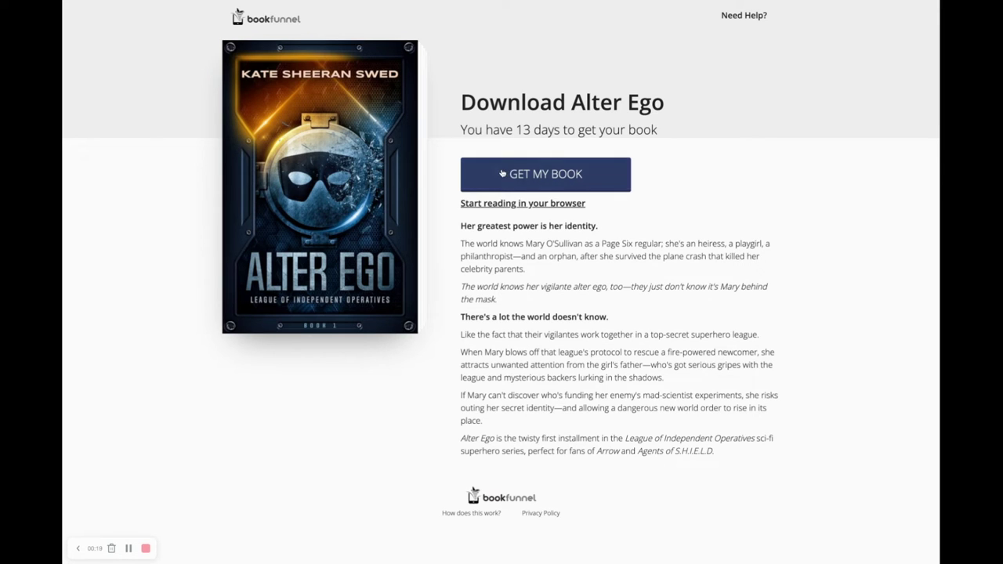
# Choose GET MY BOOK on the Alter Ego download page to reach the device choices.
pyautogui.click(534, 171)
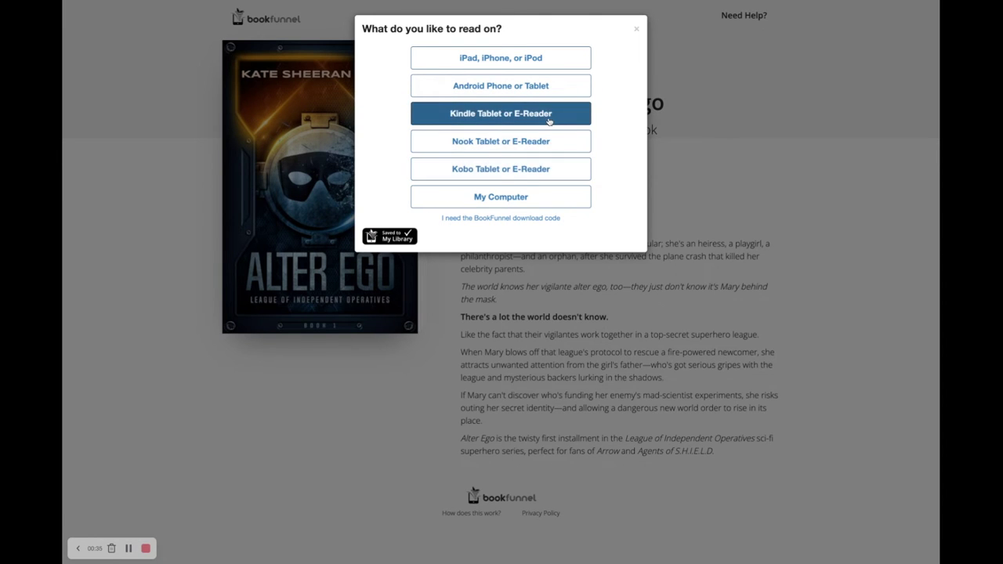
# Browse the Kindle options, including the Touchscreen Kindle instructions, then return to the device list.
pyautogui.click(549, 116)
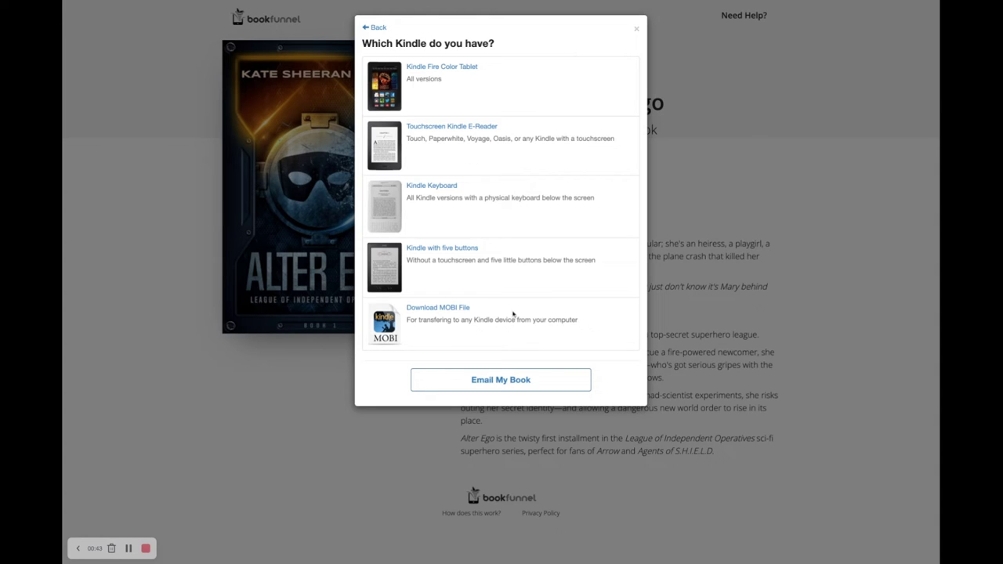
pyautogui.click(550, 374)
pyautogui.click(494, 135)
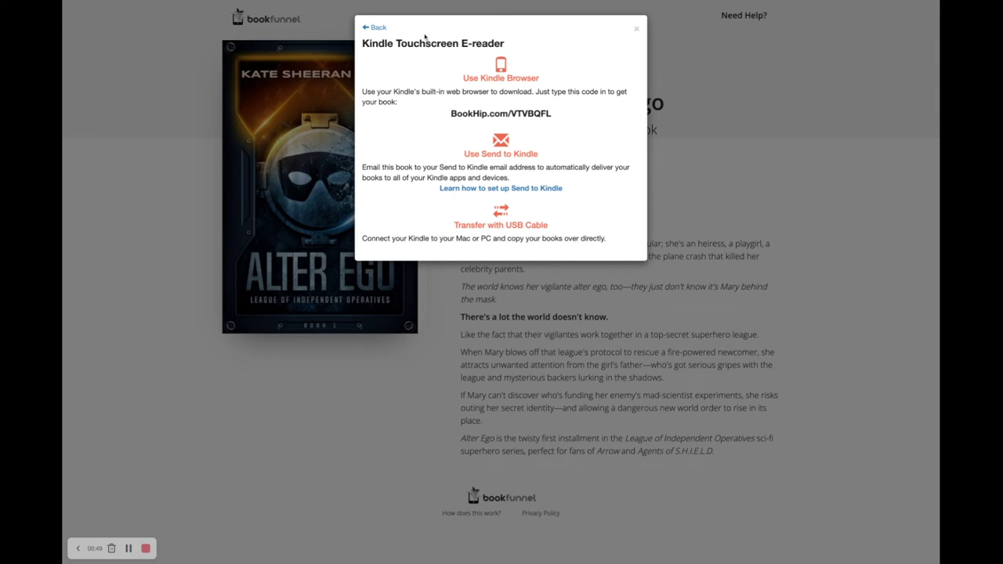
pyautogui.click(372, 28)
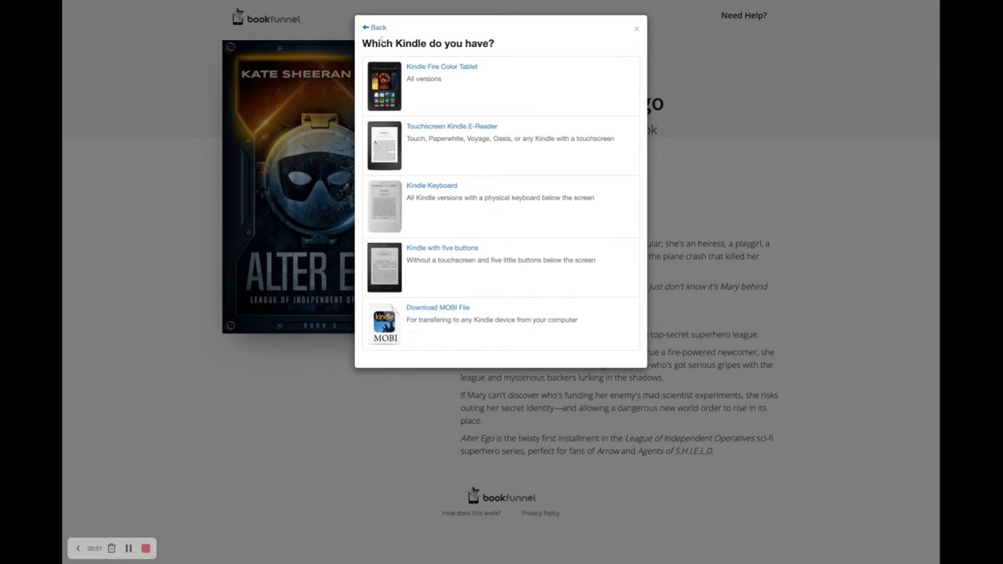
pyautogui.click(378, 29)
# View the Kobo E-Reader instructions, close the device choices and open the download help form.
pyautogui.click(531, 169)
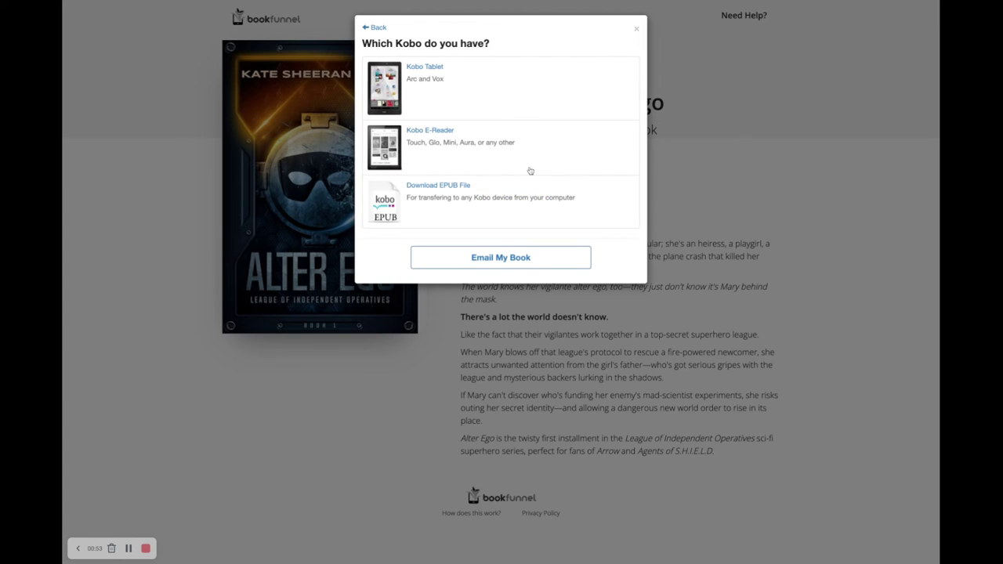
pyautogui.click(470, 139)
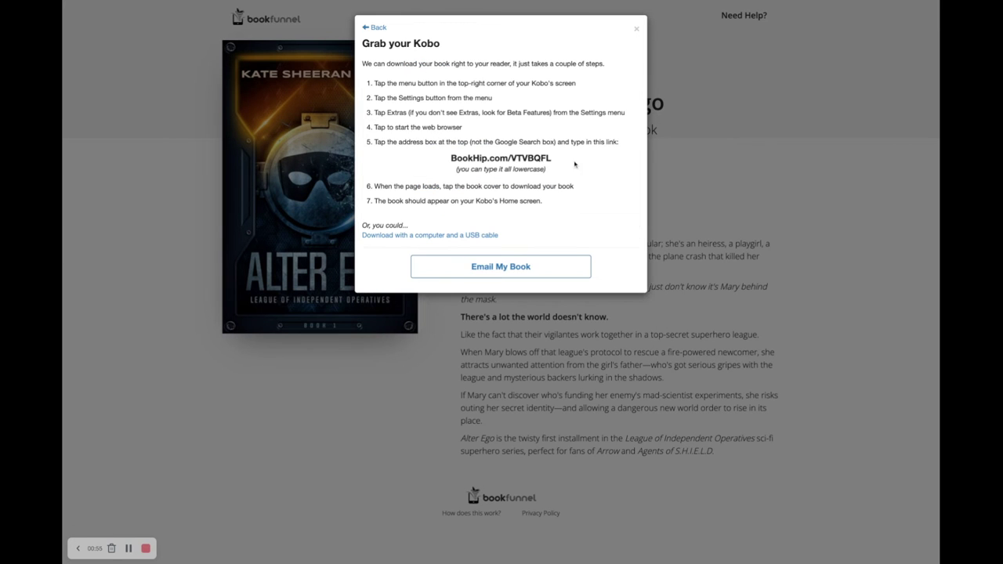
pyautogui.click(376, 28)
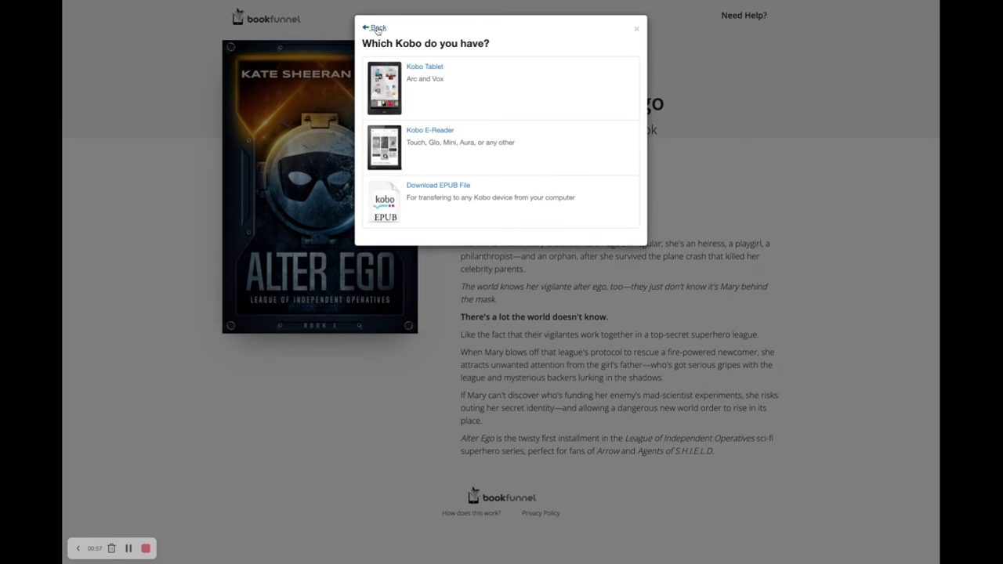
pyautogui.click(636, 29)
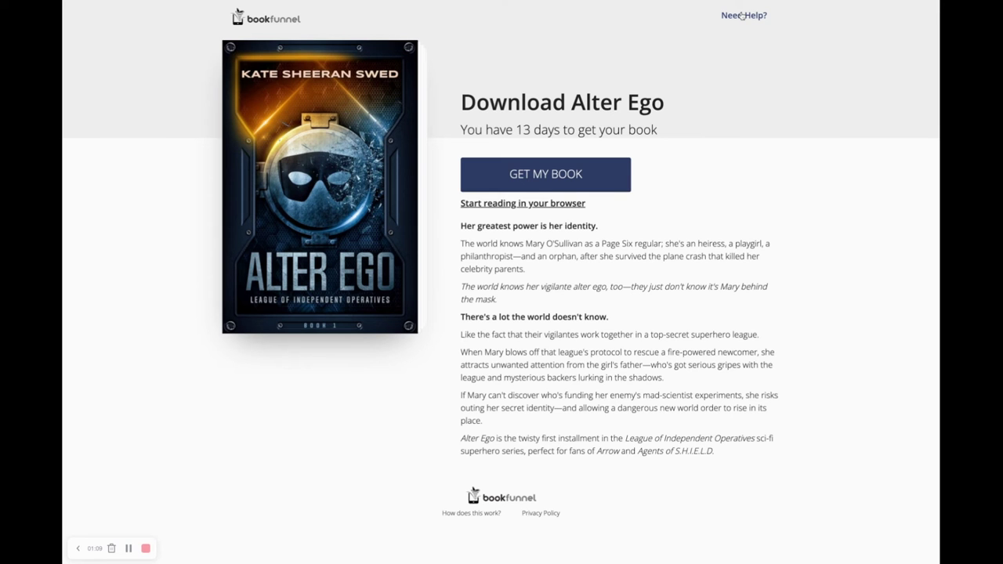
pyautogui.click(742, 16)
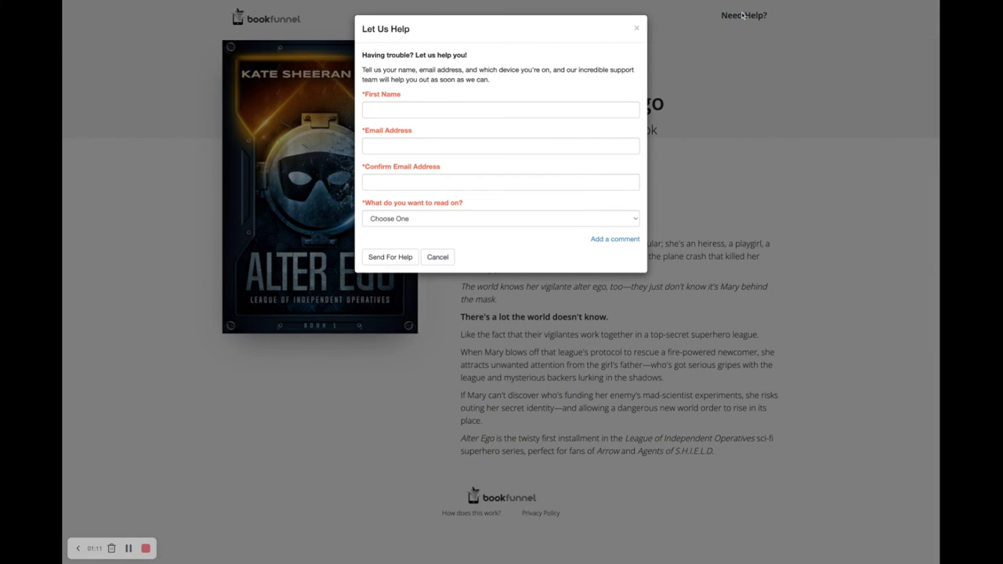
pyautogui.click(382, 148)
pyautogui.click(396, 185)
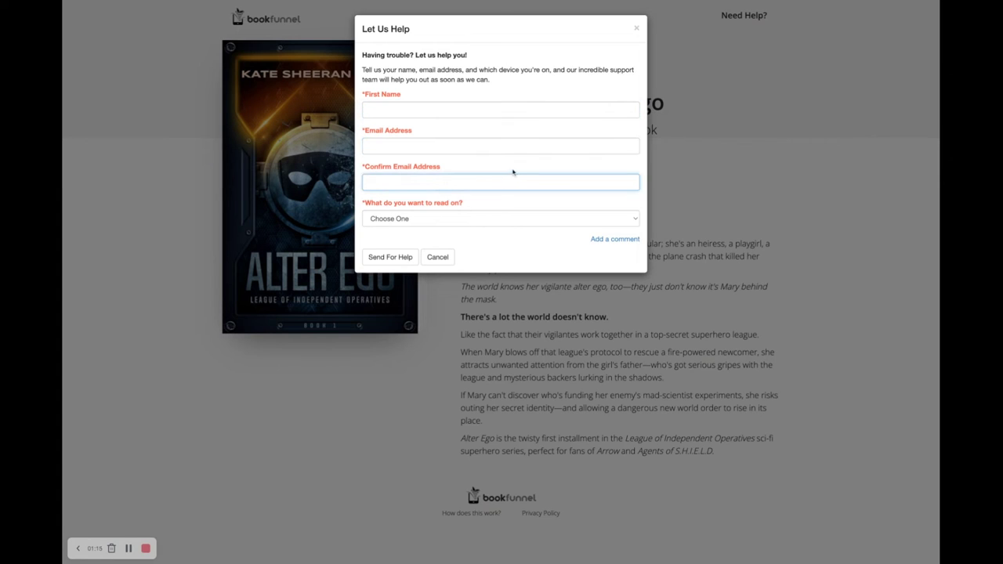
pyautogui.click(523, 223)
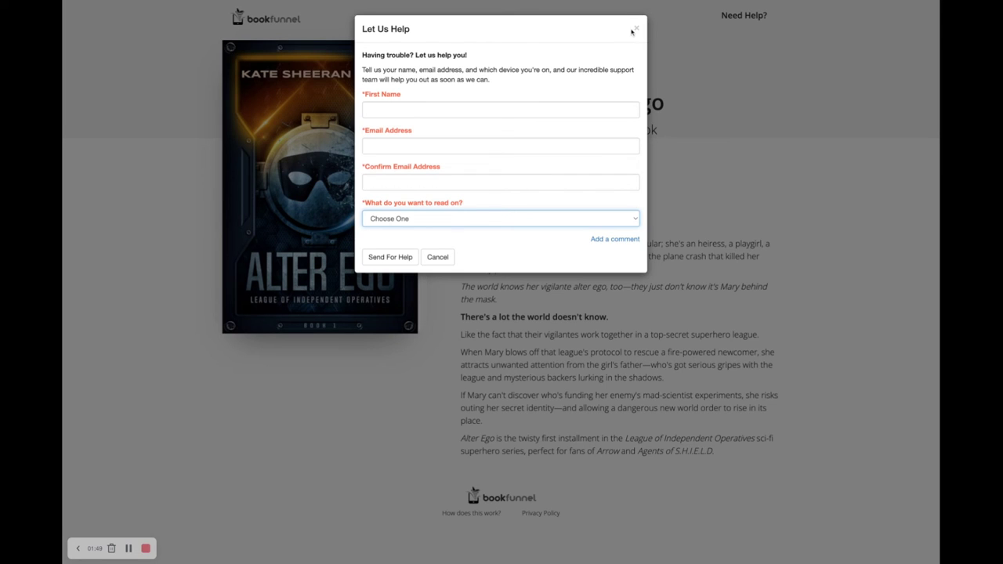
pyautogui.click(634, 30)
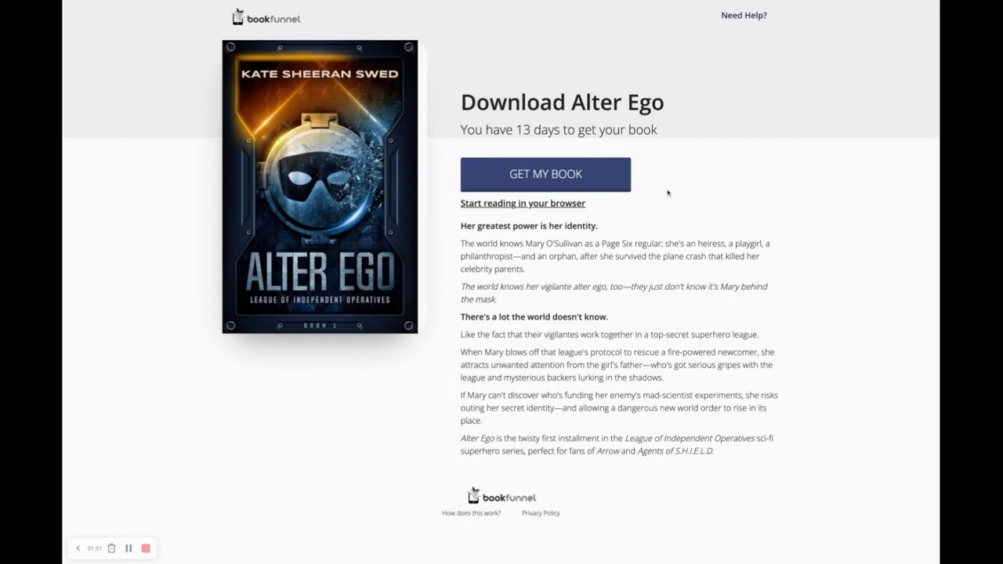
pyautogui.click(128, 549)
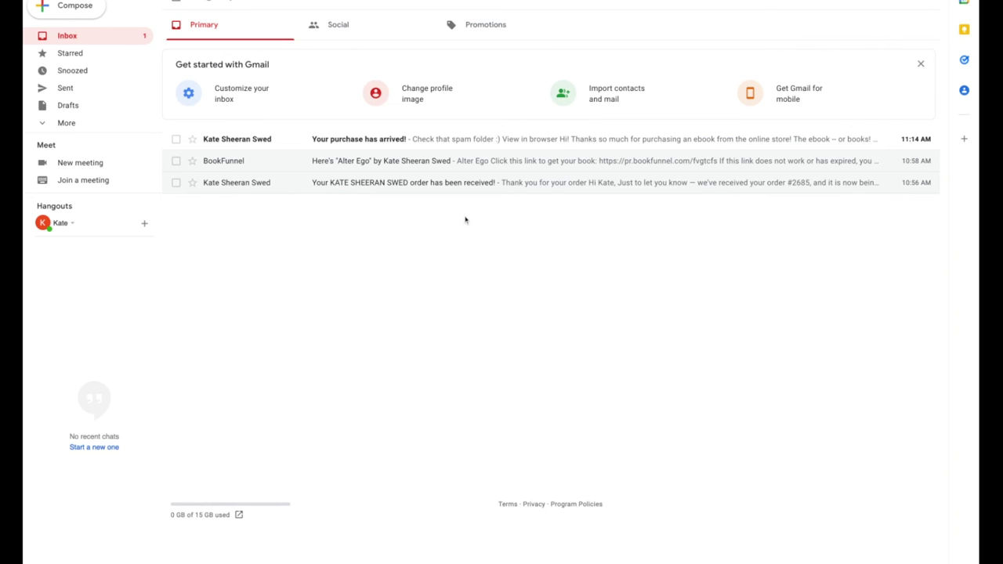
pyautogui.moveTo(376, 149)
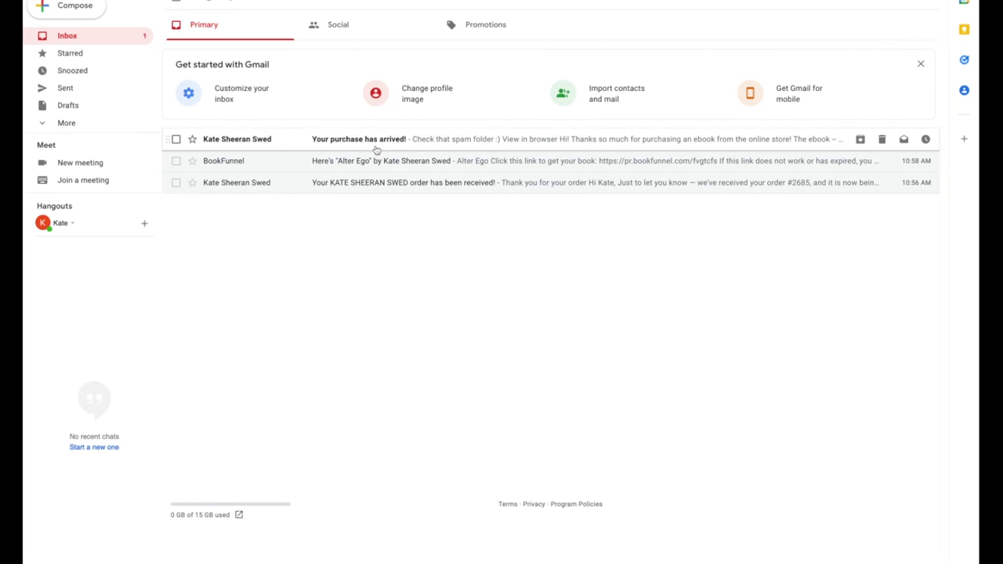
# Open the Mission Bookshop 'Your purchase has arrived!' email.
pyautogui.click(377, 141)
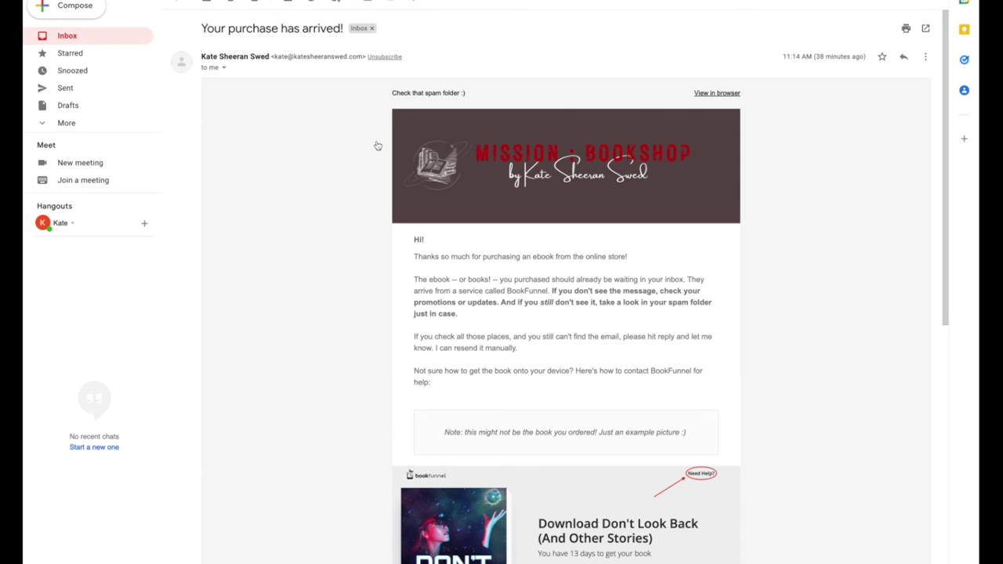
# Read the purchase email past the example download to its closing thanks and sign-off.
pyautogui.scroll(-1, 471, 217)
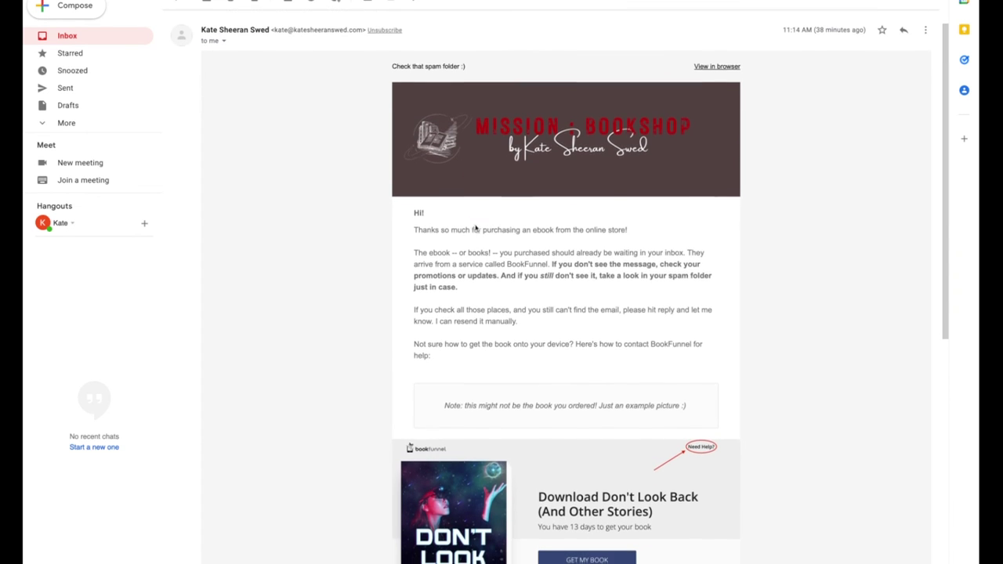
pyautogui.scroll(-2, 475, 227)
pyautogui.scroll(-3, 475, 228)
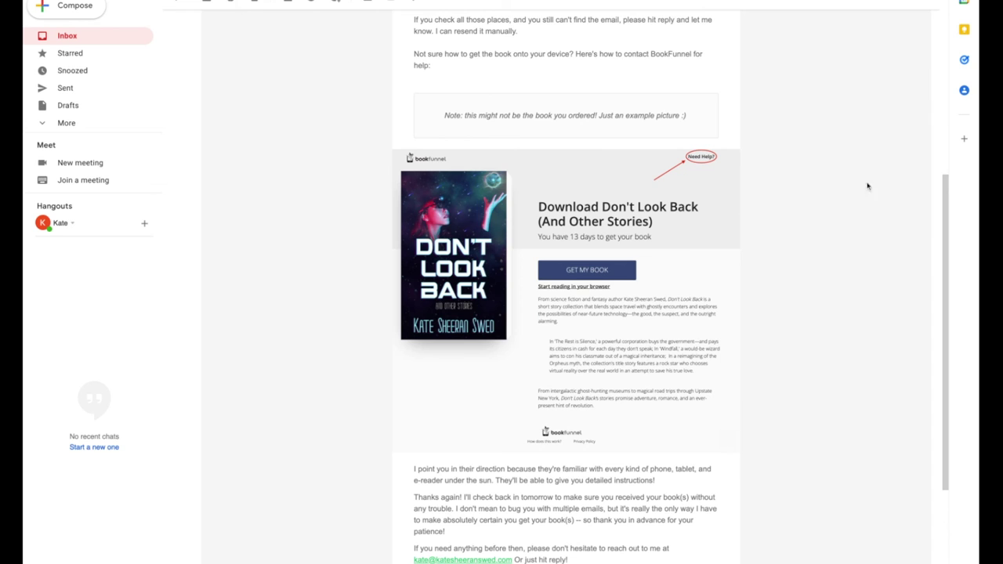
pyautogui.scroll(1, 944, 264)
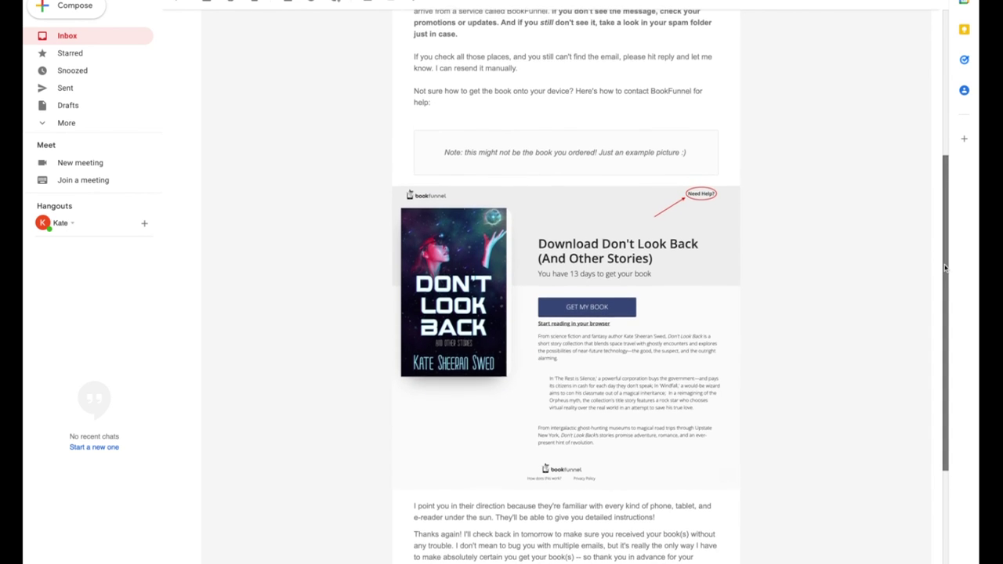
pyautogui.scroll(1, 945, 268)
pyautogui.scroll(1, 945, 268)
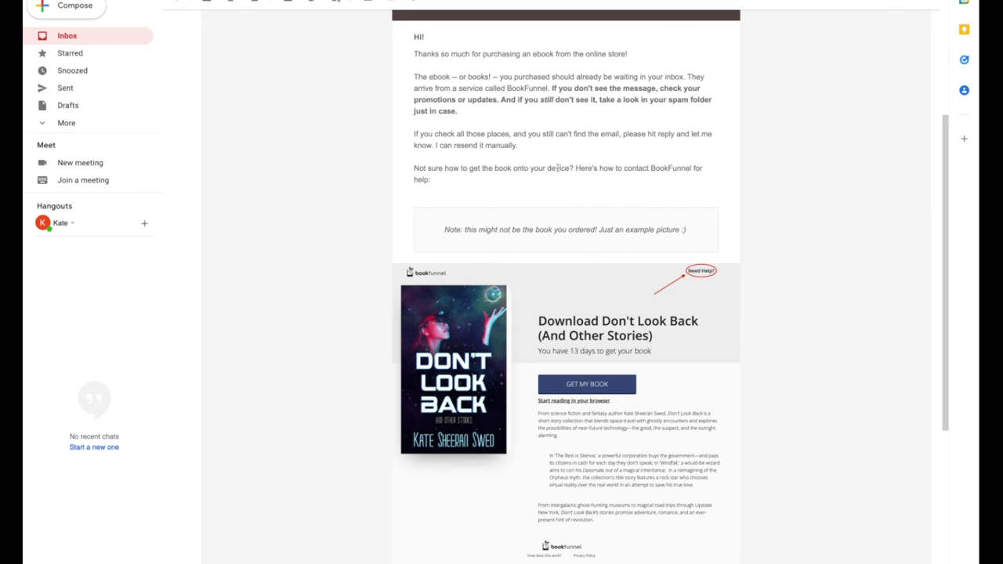
pyautogui.moveTo(698, 290)
pyautogui.scroll(-4, 750, 276)
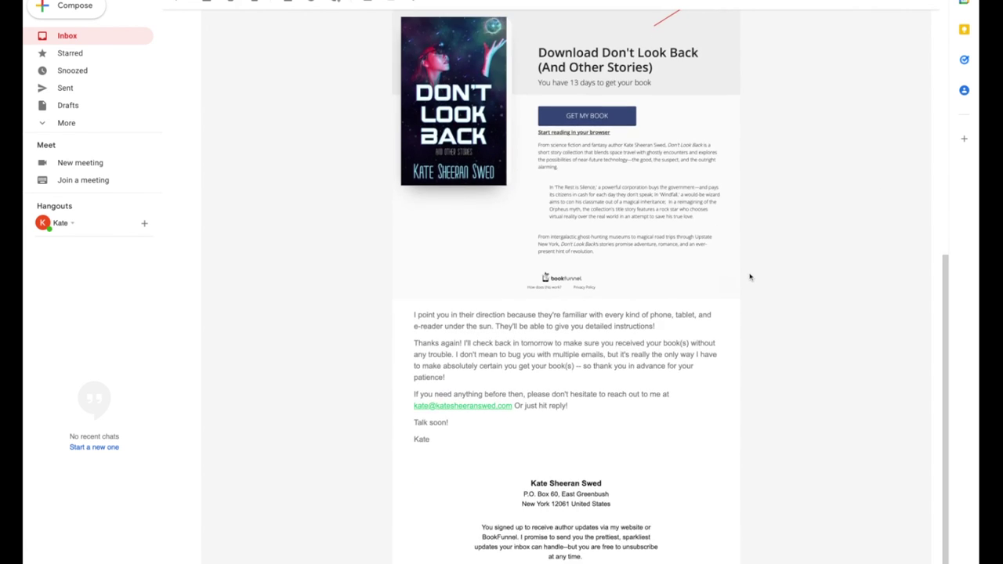
pyautogui.scroll(1, 760, 301)
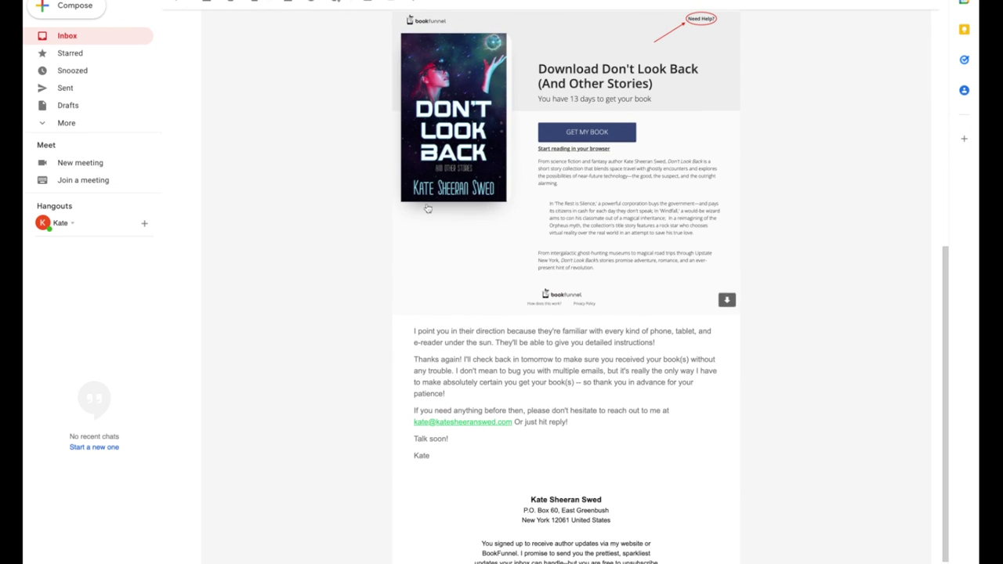
pyautogui.click(65, 35)
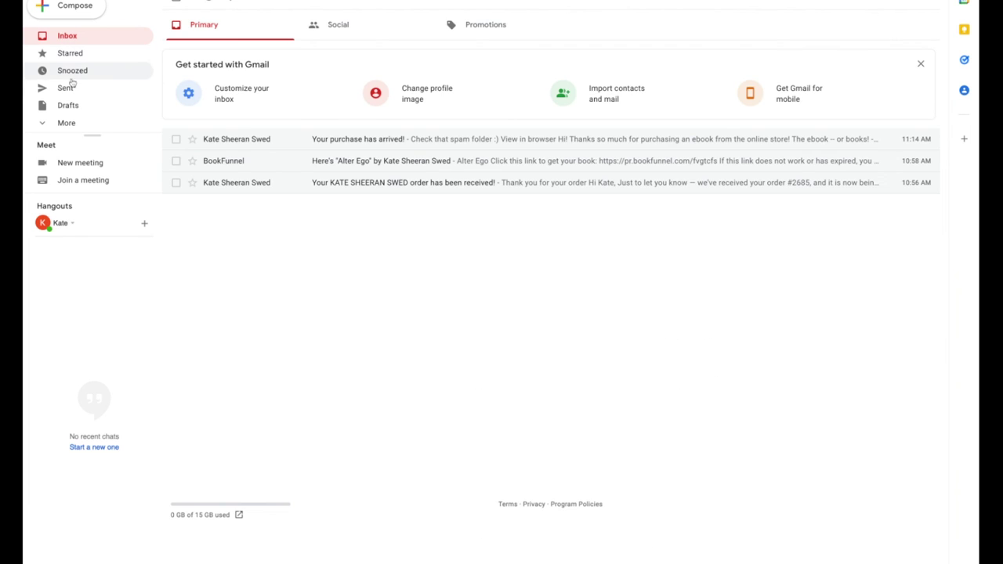